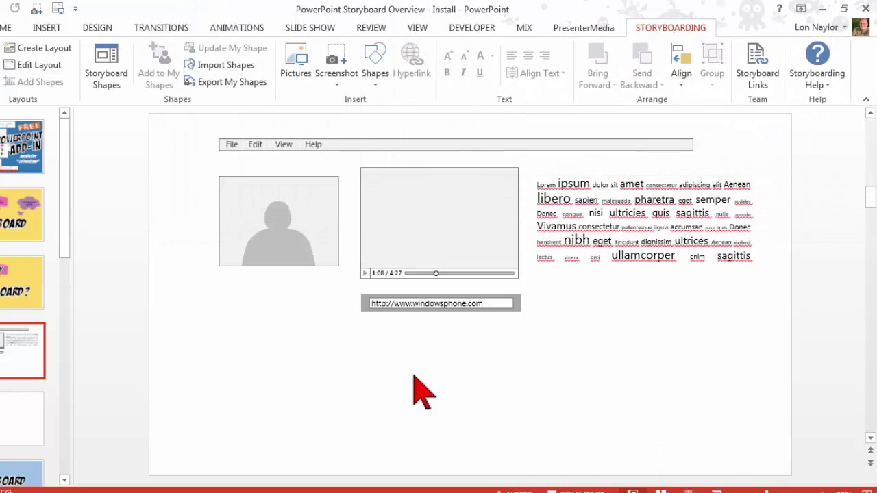
# - Nudge the user picture placeholder up slightly, then place the Window background storyboard shape on the blank slide after it
pyautogui.moveTo(278, 218)
pyautogui.mouseDown()
pyautogui.moveTo(265, 208)
pyautogui.moveTo(239, 223)
pyautogui.moveTo(274, 203)
pyautogui.moveTo(275, 211)
pyautogui.mouseUp()
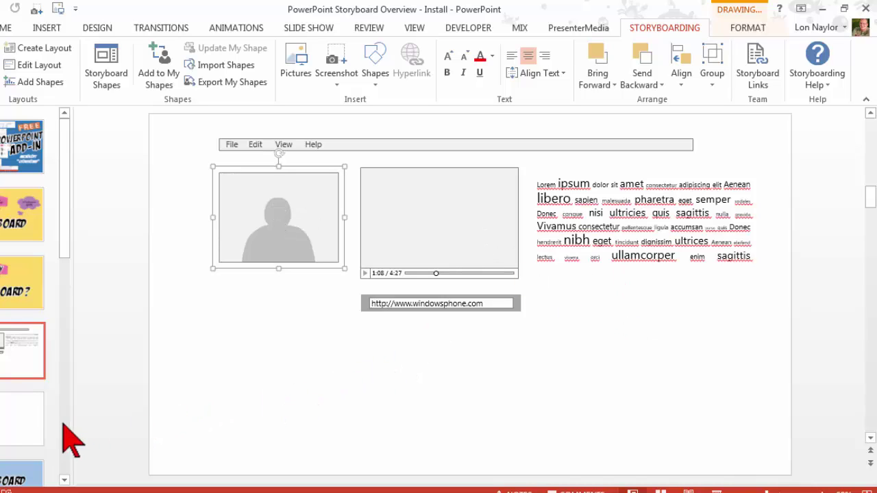
pyautogui.click(9, 421)
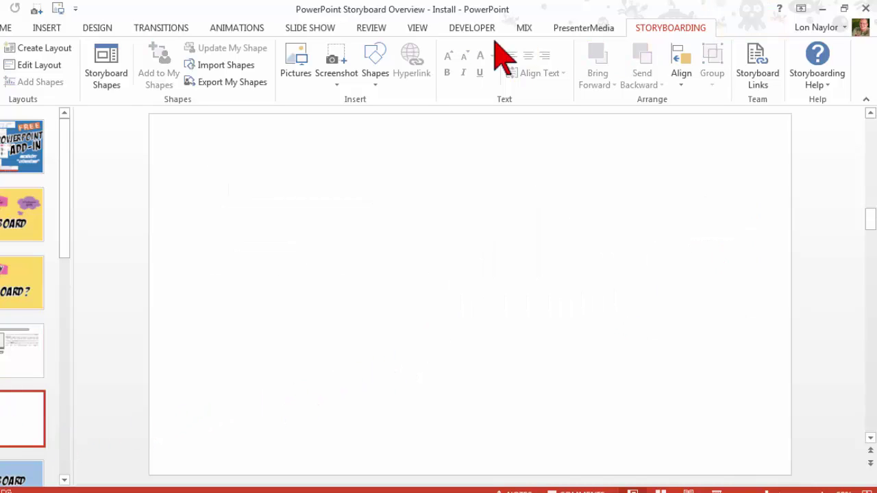
pyautogui.click(114, 64)
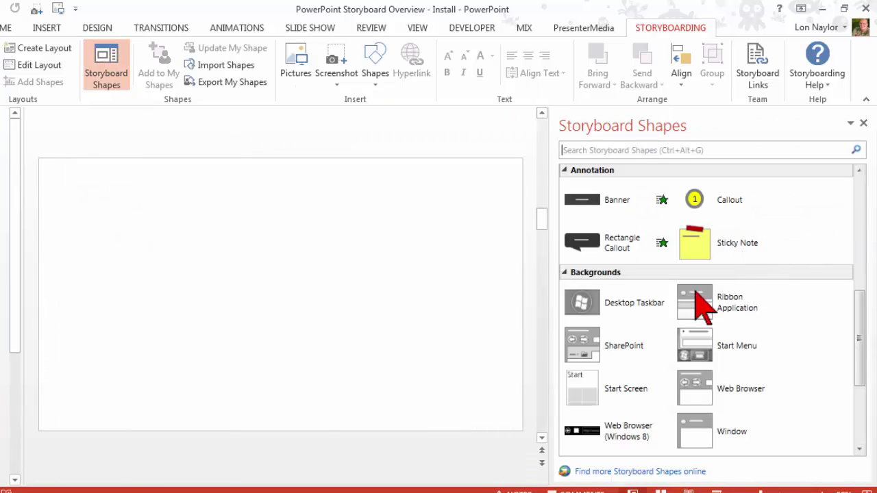
pyautogui.click(698, 430)
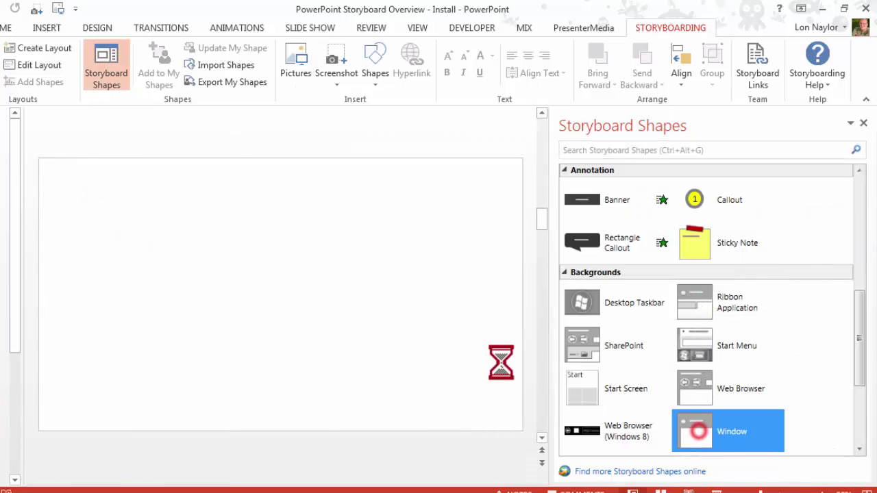
pyautogui.moveTo(482, 357); pyautogui.dragTo(285, 299)
# - Add the Calendar and Checkbox (checked) shapes from the Common collection inside the window mockup, with the checkbox below the calendar
pyautogui.scroll(-3, 812, 411)
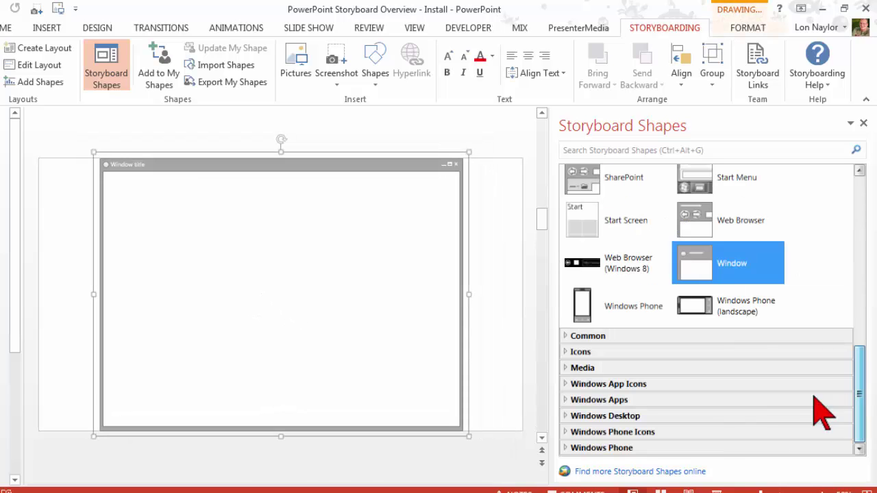
pyautogui.click(566, 351)
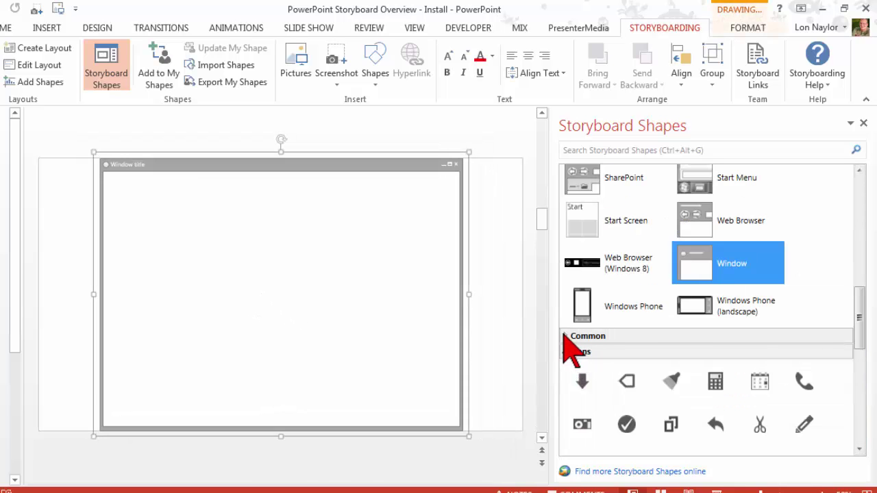
pyautogui.click(566, 335)
pyautogui.moveTo(617, 408); pyautogui.dragTo(220, 231)
pyautogui.moveTo(709, 389); pyautogui.dragTo(164, 304)
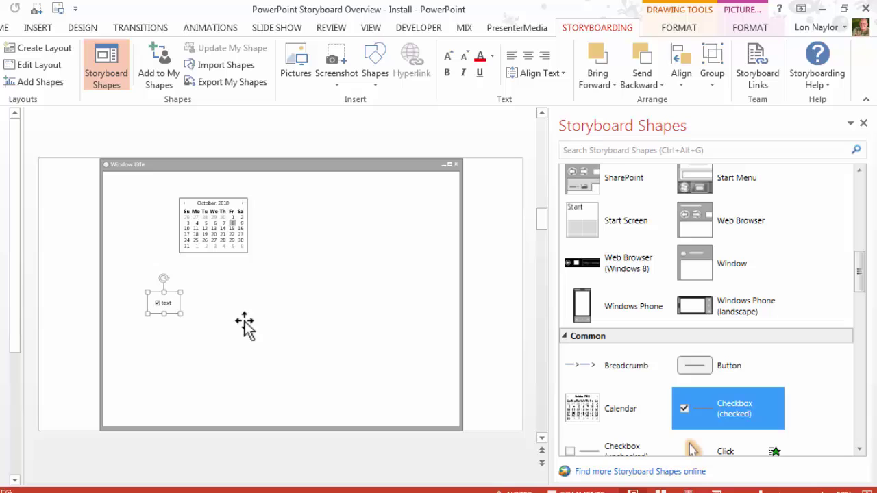
pyautogui.click(369, 330)
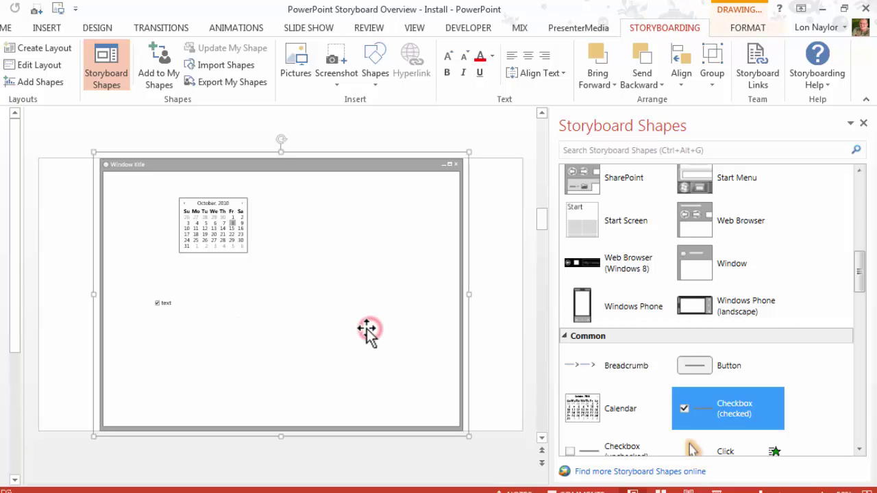
pyautogui.click(72, 244)
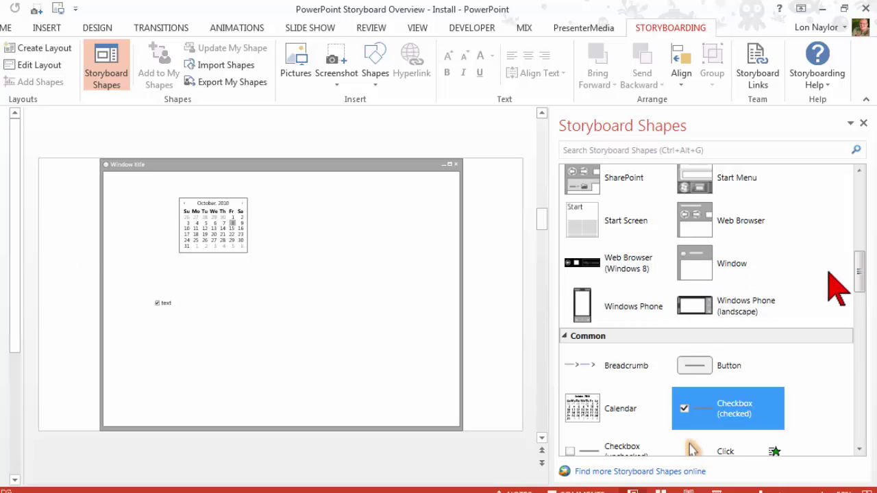
# - Place the animated Rectangle Callout annotation in the window mockup beside the calendar, and look through the My Shapes collection
pyautogui.scroll(3, 853, 274)
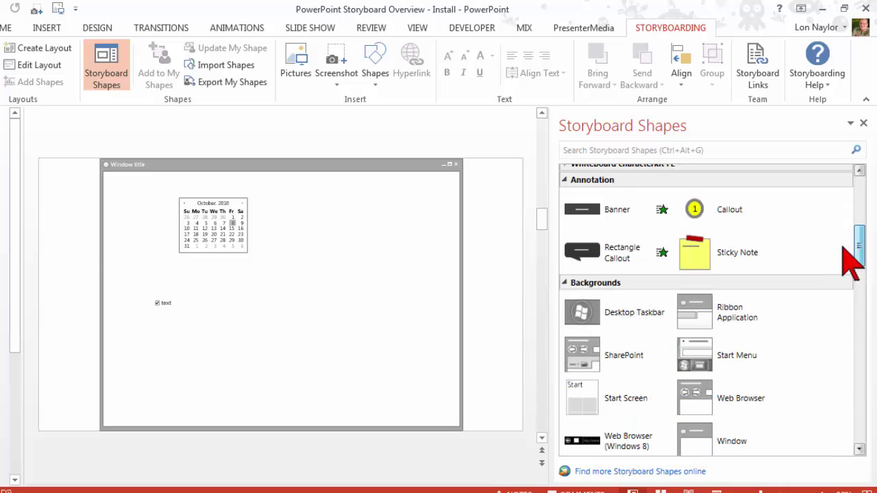
pyautogui.click(594, 208)
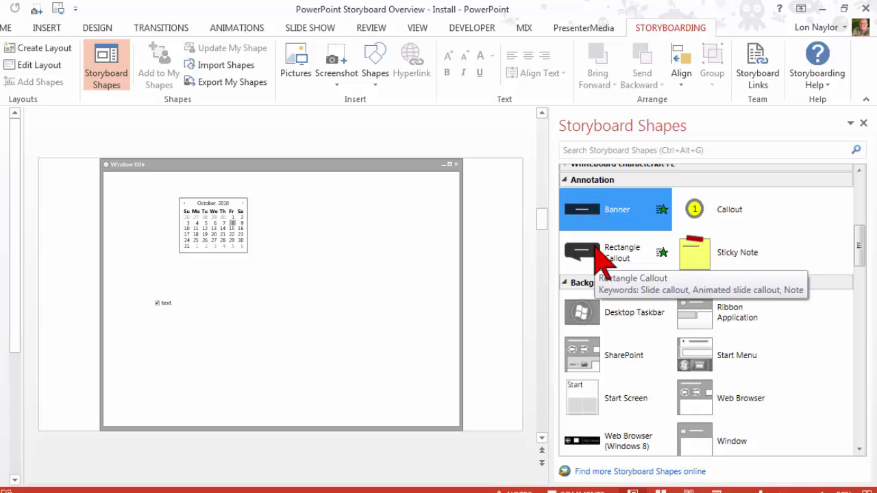
pyautogui.click(594, 249)
pyautogui.moveTo(597, 255); pyautogui.dragTo(358, 259)
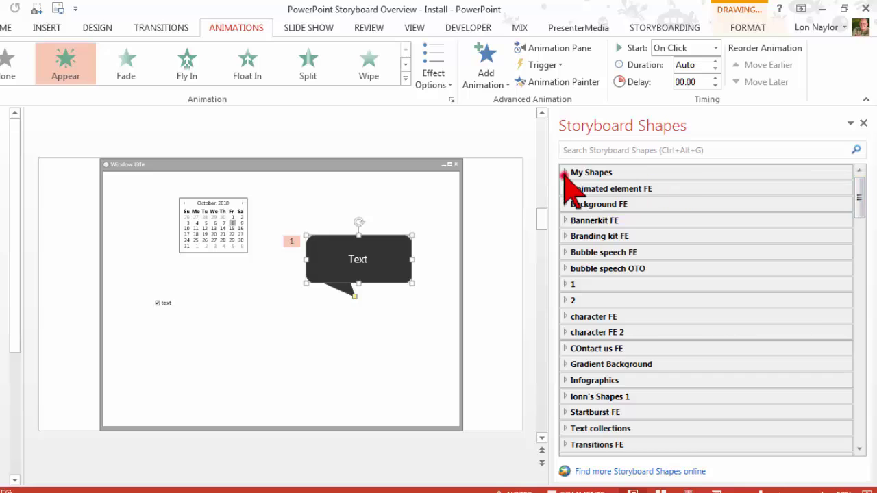
pyautogui.click(563, 173)
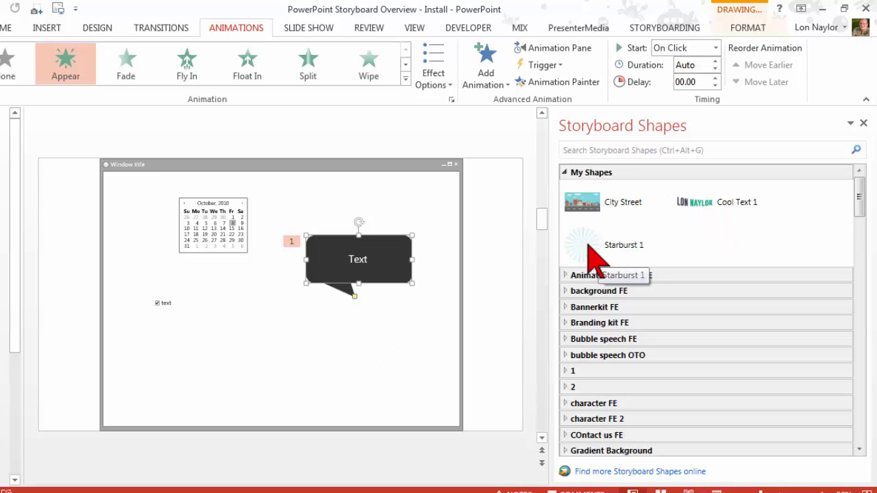
pyautogui.click(565, 172)
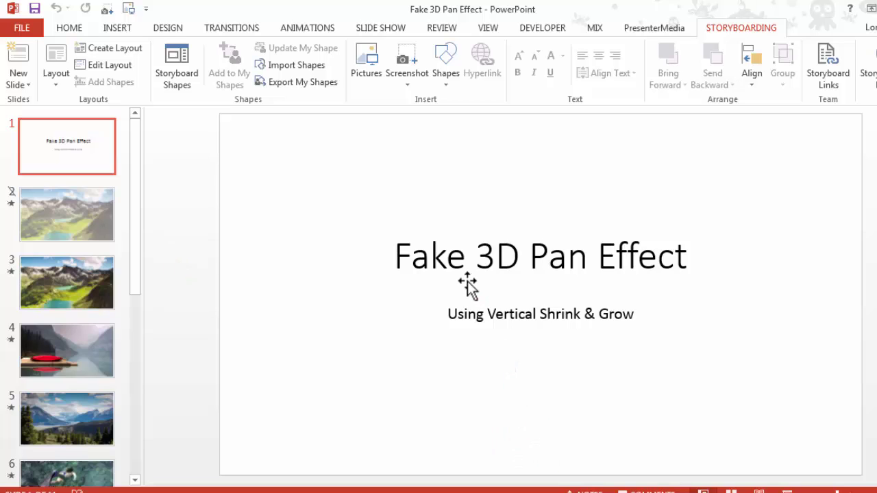
# - Examine the animation settings of the mountain lake picture on slide 3 of the Fake 3D Pan Effect presentation
pyautogui.click(75, 288)
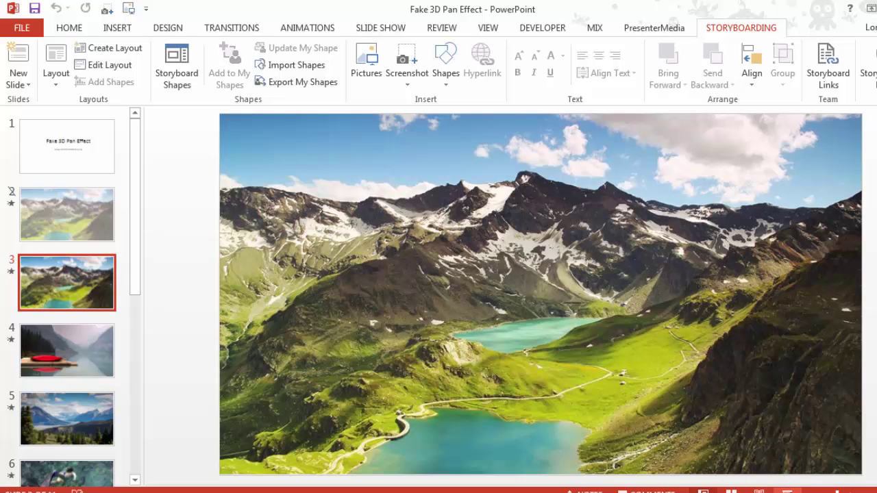
pyautogui.click(310, 29)
pyautogui.click(553, 234)
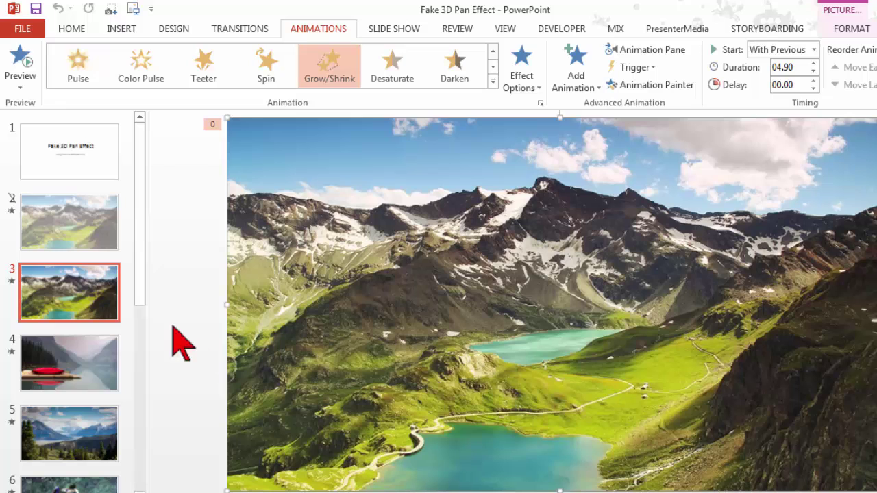
pyautogui.rightClick(90, 284)
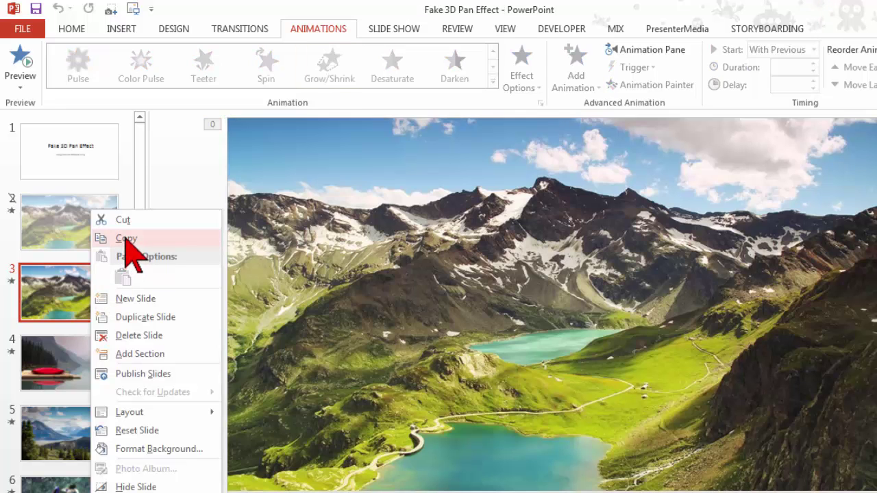
pyautogui.click(137, 171)
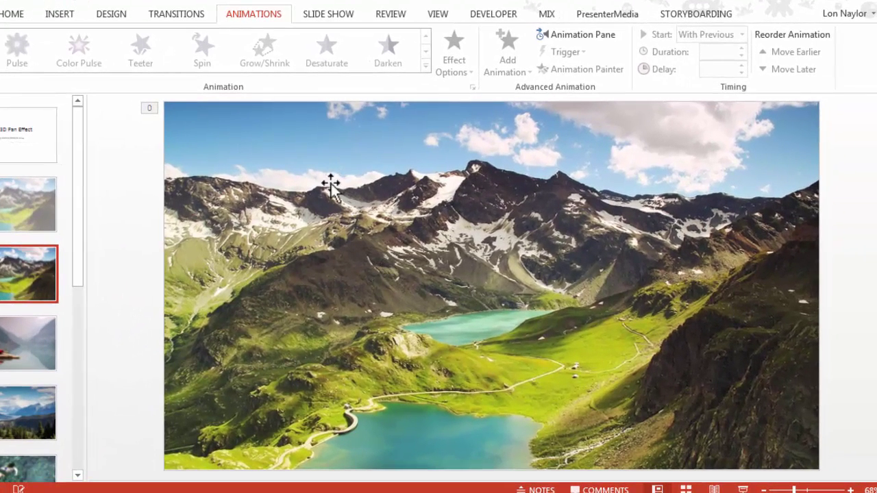
# - Save the animated mountain lake picture on slide 3 to My Shapes under the name "Fake 3D Pan"
pyautogui.click(334, 202)
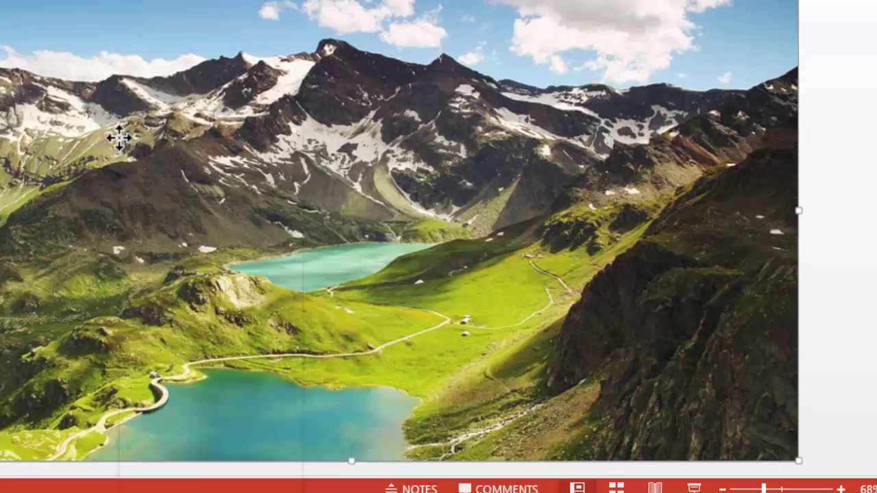
pyautogui.rightClick(118, 137)
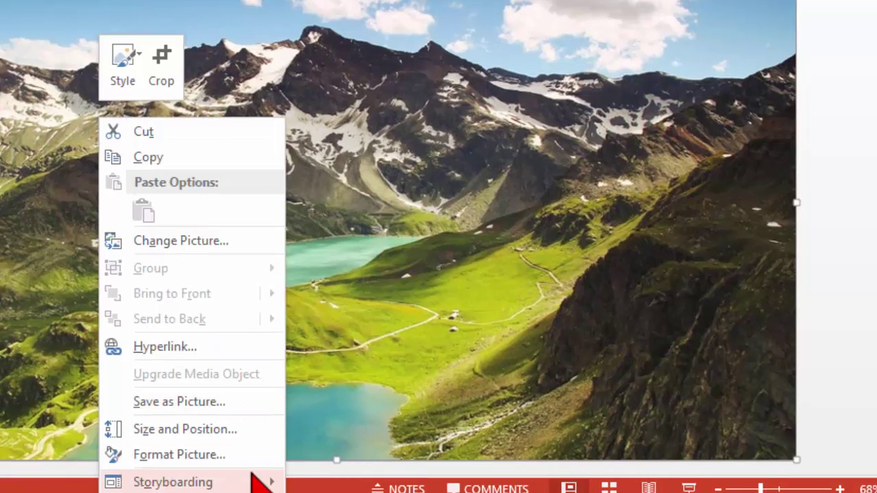
pyautogui.moveTo(251, 485)
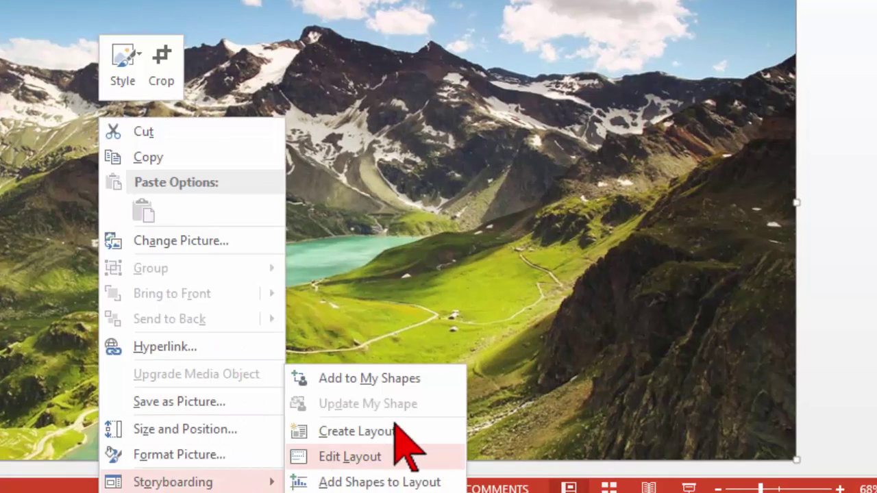
pyautogui.click(415, 378)
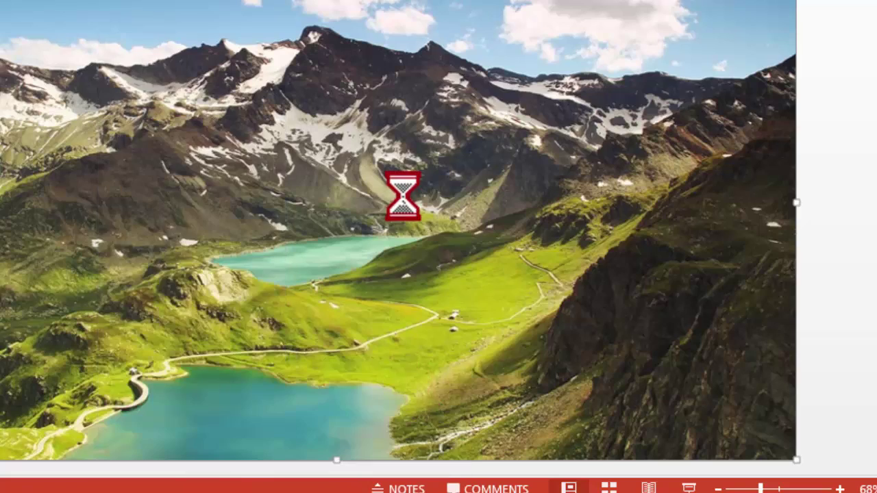
pyautogui.write('Fake 3D Pan')
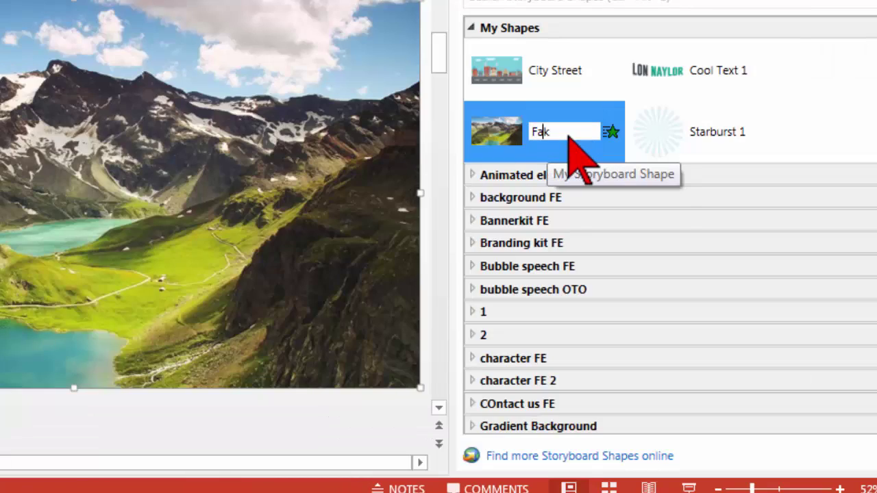
pyautogui.press('Return')
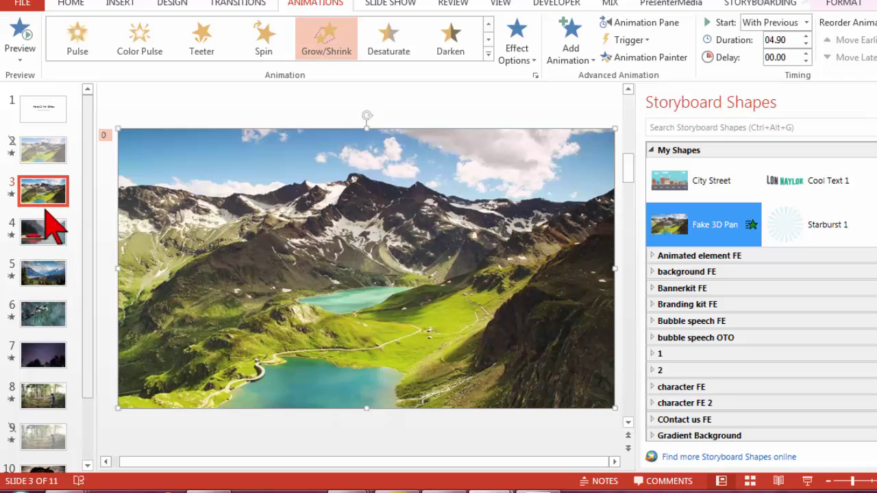
# - Add a new slide after slide 3 and insert the saved Fake 3D Pan shape on it
pyautogui.rightClick(45, 214)
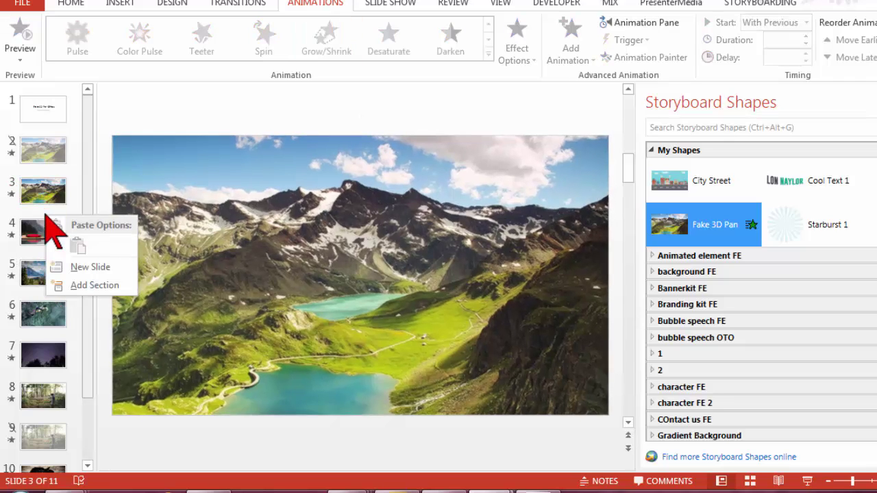
pyautogui.click(96, 267)
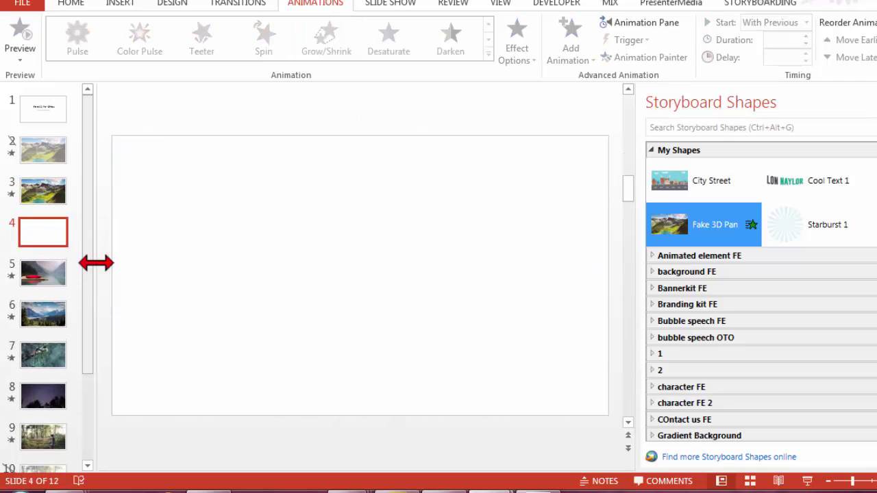
pyautogui.click(688, 239)
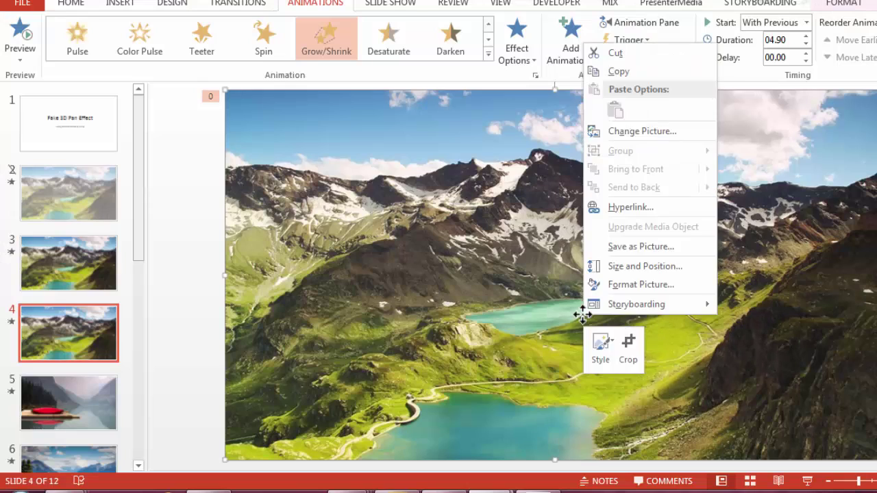
pyautogui.click(683, 130)
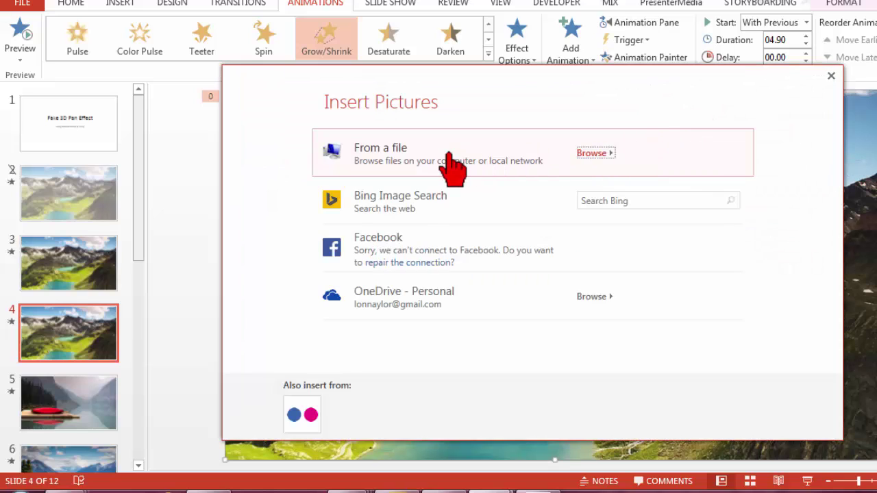
pyautogui.click(446, 157)
pyautogui.click(250, 170)
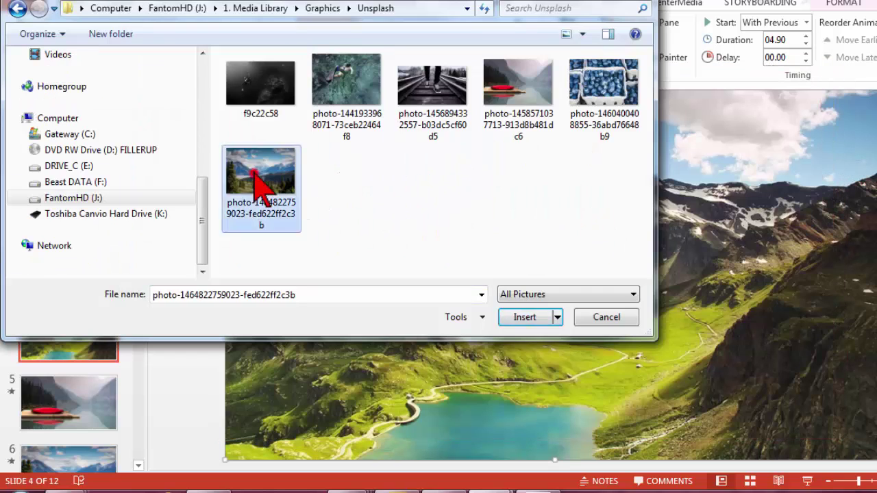
pyautogui.click(525, 317)
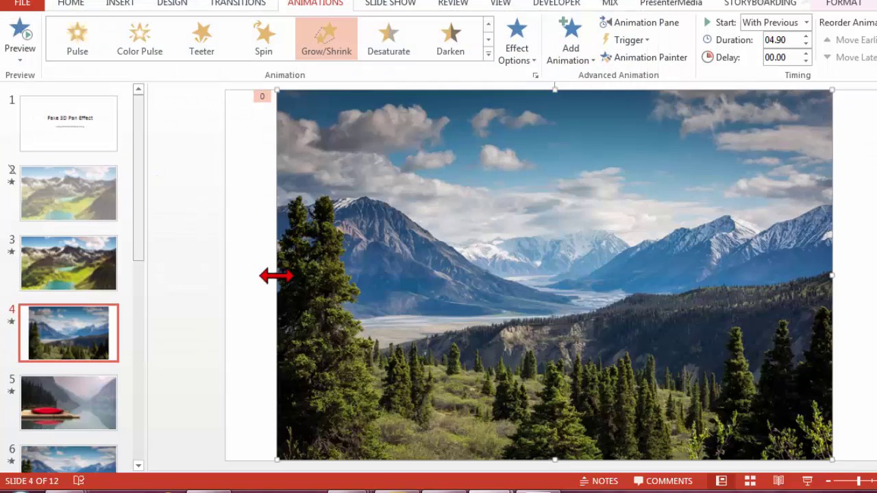
pyautogui.moveTo(277, 274); pyautogui.dragTo(229, 274)
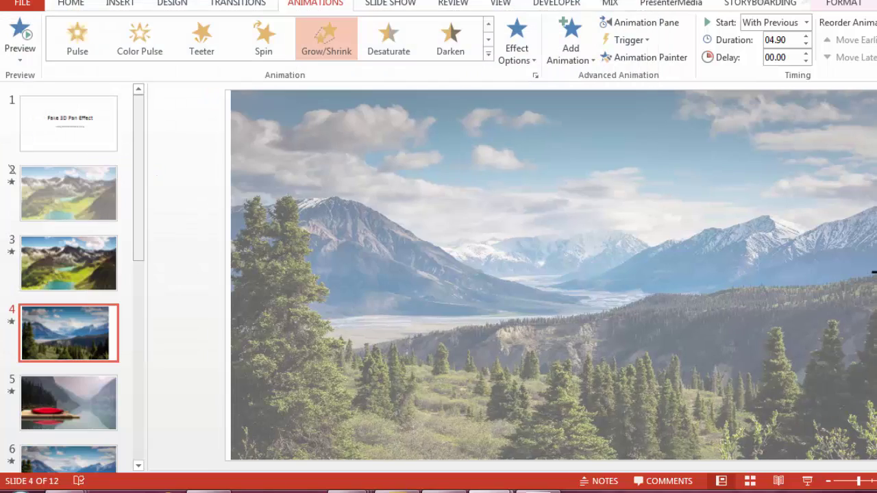
pyautogui.moveTo(873, 273); pyautogui.dragTo(874, 274)
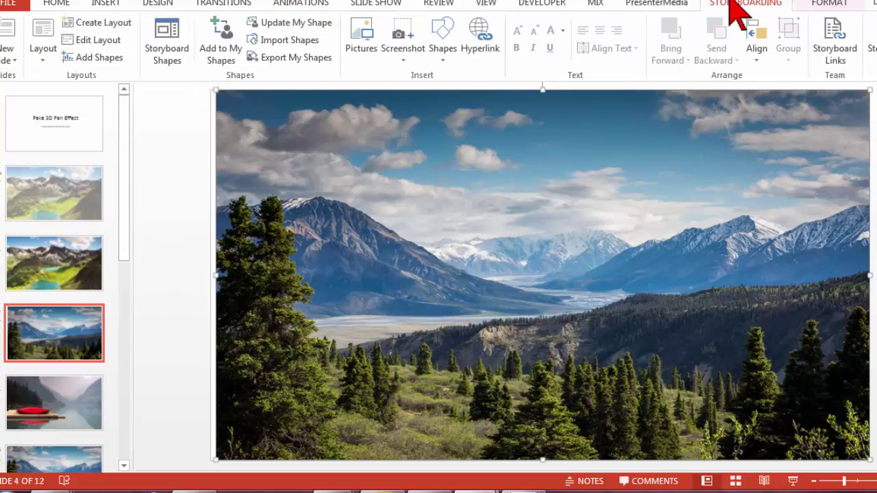
# - Insert the saved Cool Text 1 shape on slide 4 and move it to the middle of the picture
pyautogui.click(179, 31)
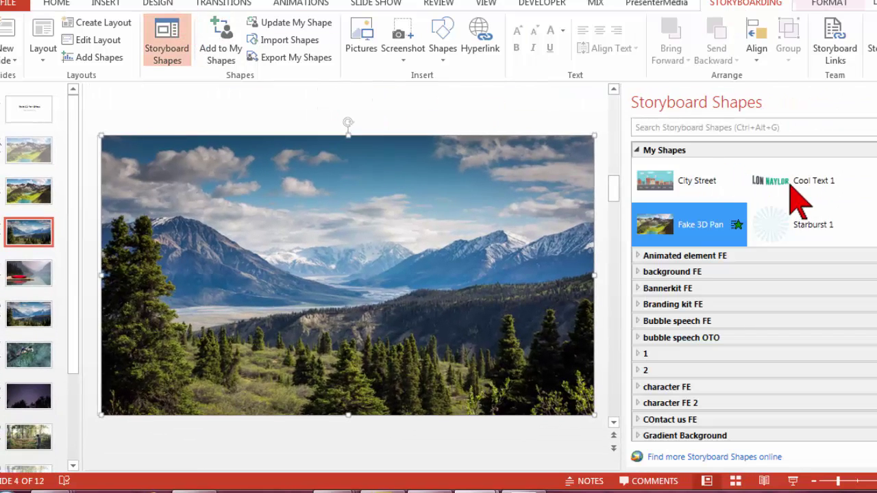
pyautogui.click(791, 185)
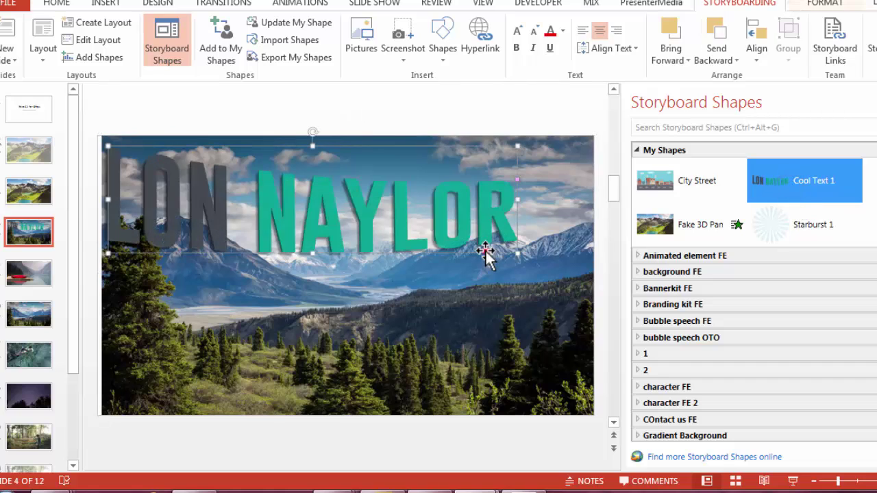
pyautogui.moveTo(485, 255); pyautogui.dragTo(525, 342)
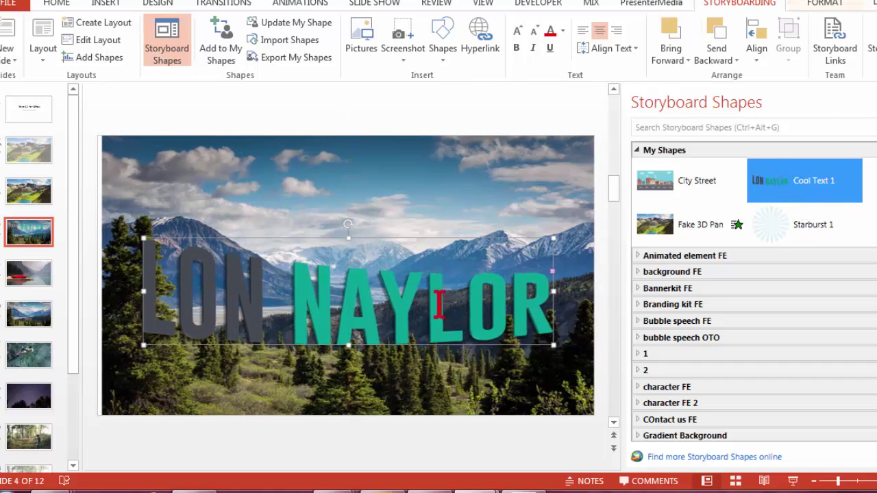
pyautogui.doubleClick(434, 302)
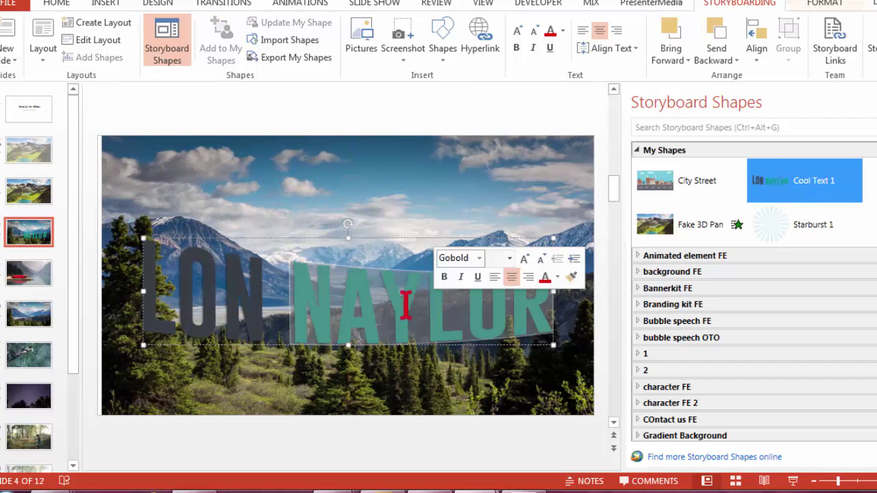
pyautogui.click(374, 176)
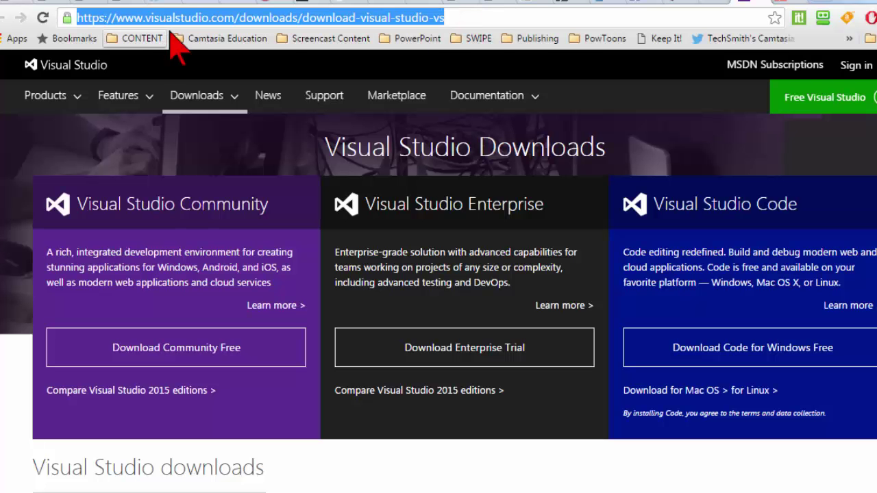
# - On the Visual Studio downloads page in Chrome, open the Team Foundation Server Office Integration 2015 entry of Team Foundation Server 2015
pyautogui.click(498, 22)
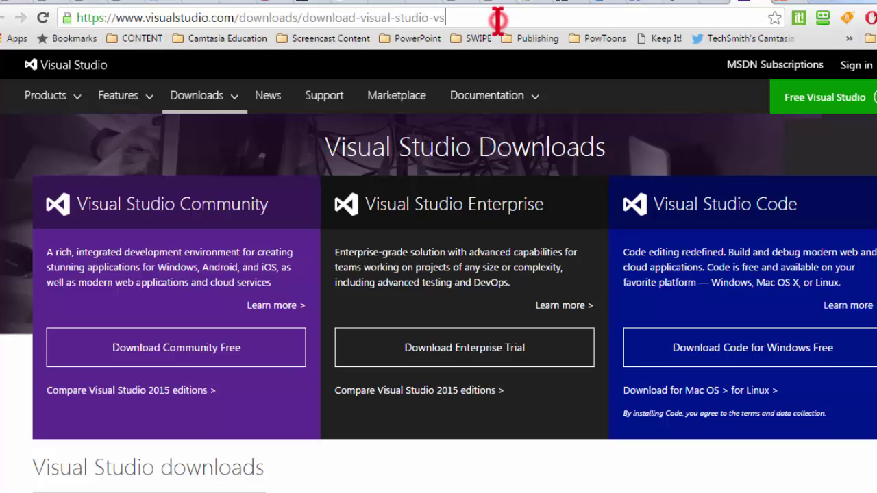
pyautogui.scroll(-1, 553, 212)
pyautogui.scroll(-5, 553, 212)
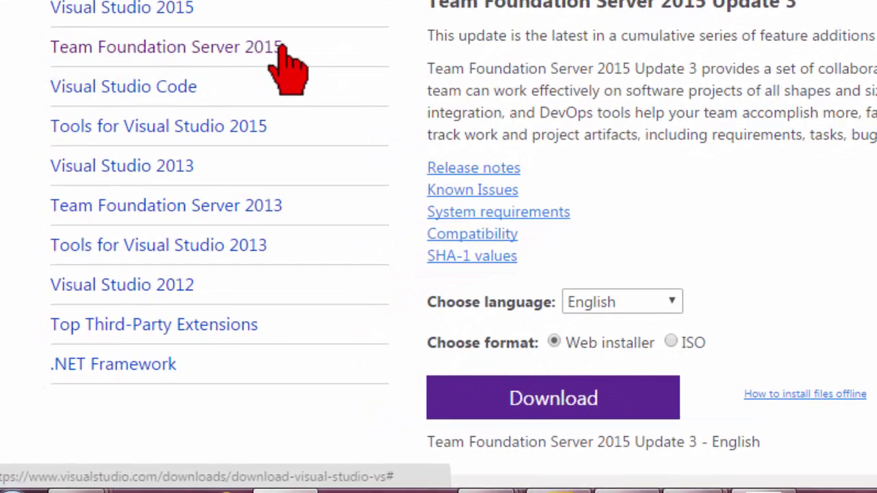
pyautogui.click(281, 48)
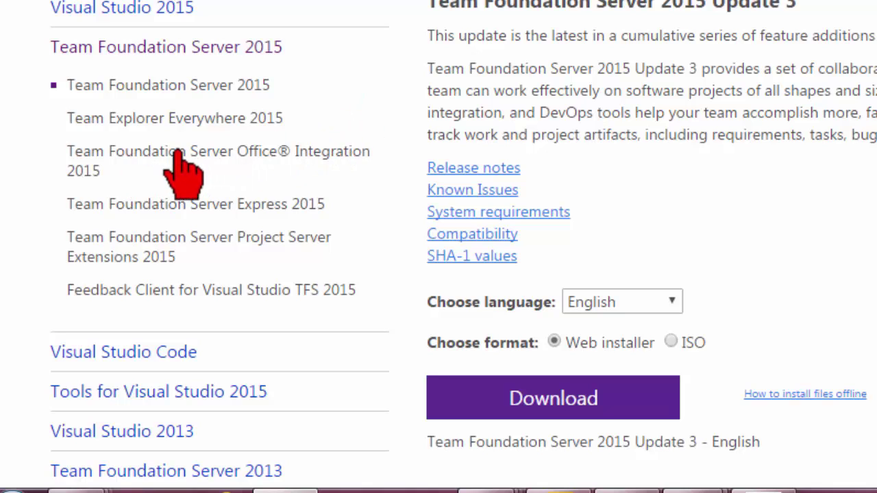
pyautogui.click(325, 154)
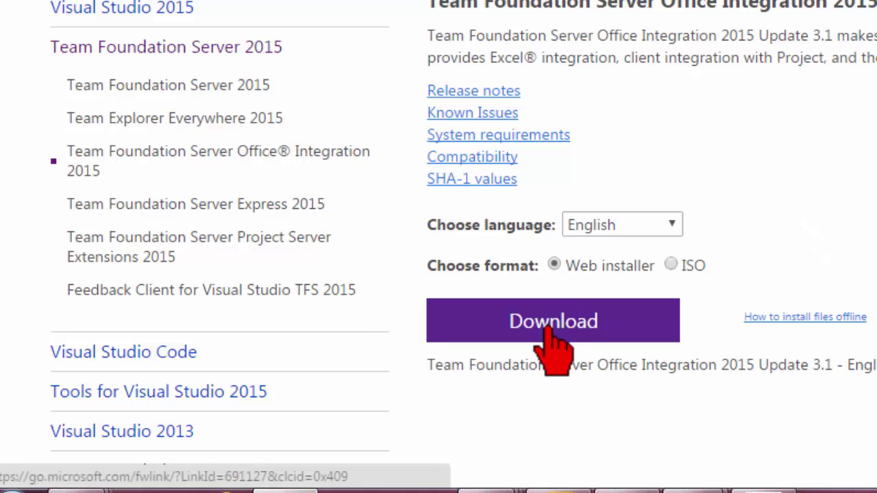
# - Try to download the tfs_officeintegration web installer into the Storyboard project's Add-In folder, then cancel the save
pyautogui.click(551, 323)
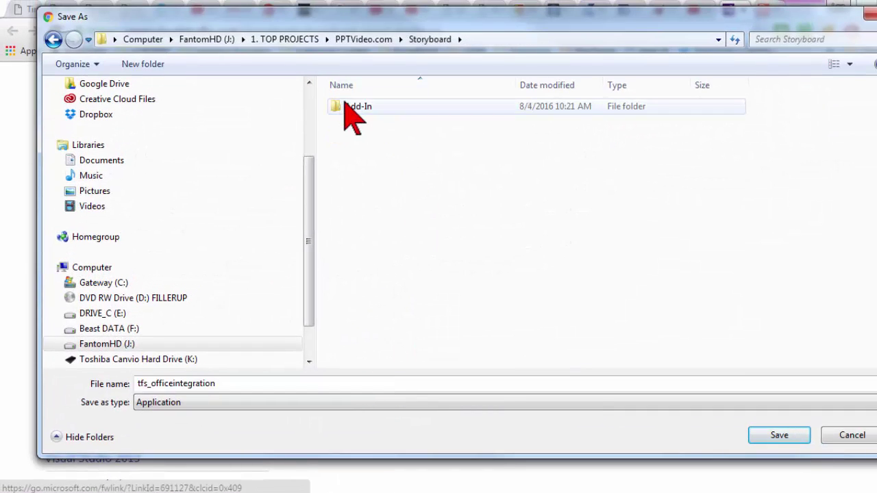
pyautogui.doubleClick(349, 107)
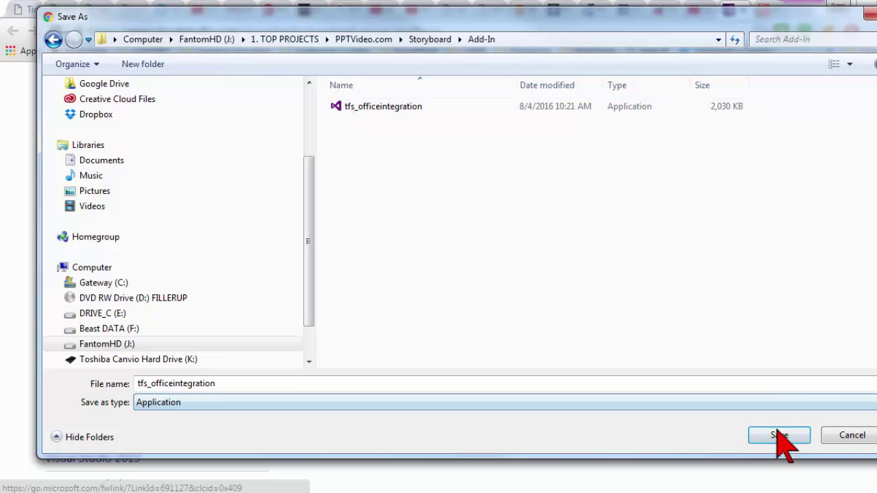
pyautogui.click(851, 438)
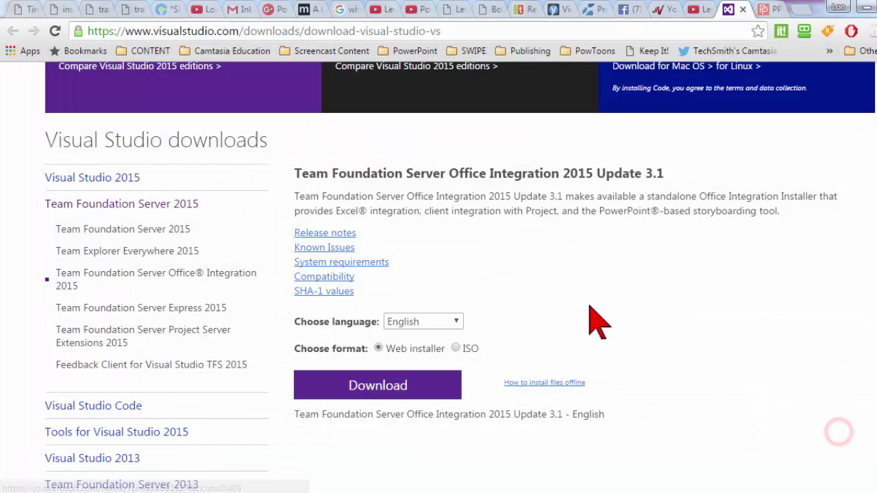
# - Bring up the Add-In folder in Windows Explorer and run the tfs_officeintegration installer as administrator
pyautogui.click(74, 444)
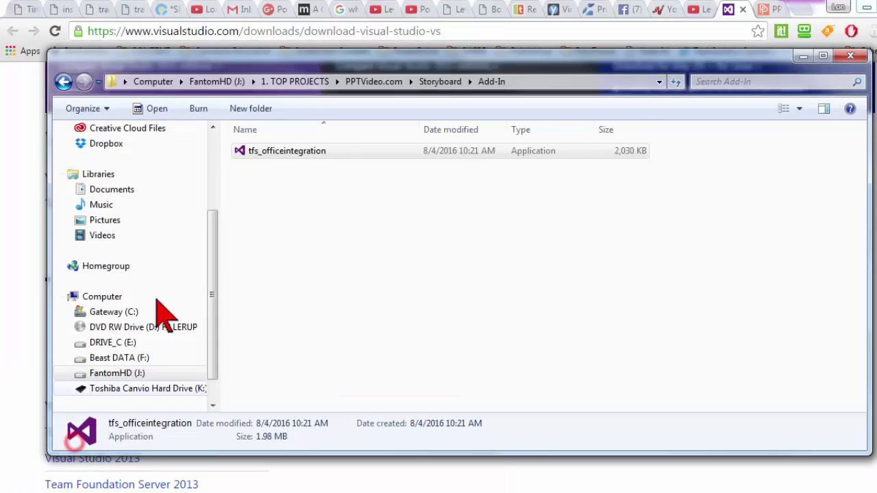
pyautogui.click(306, 152)
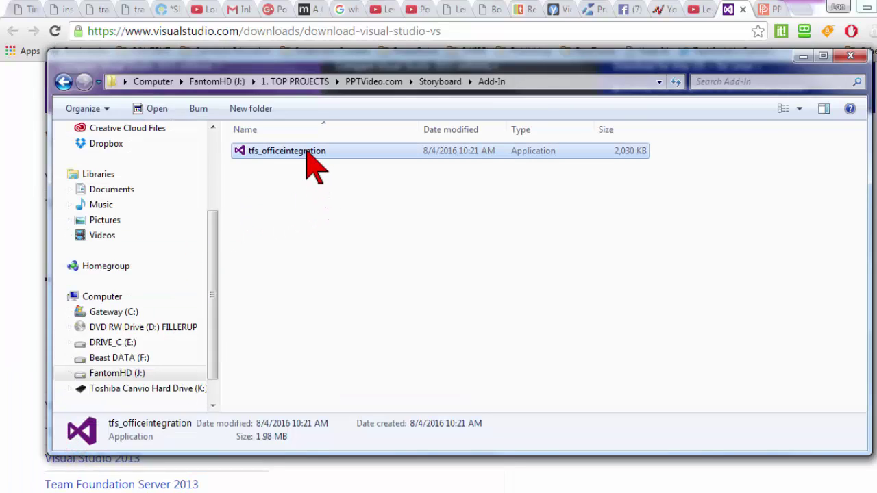
pyautogui.rightClick(307, 152)
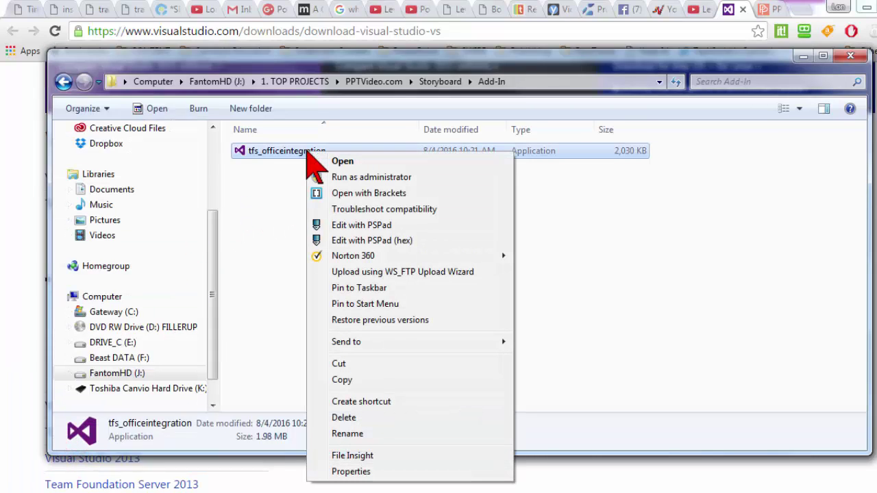
pyautogui.click(423, 178)
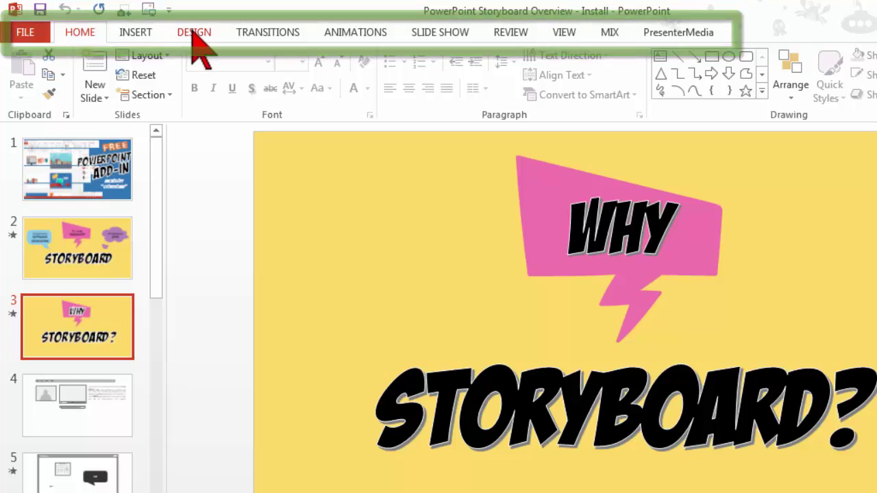
# - Enable the Developer tab in PowerPoint's ribbon customization options
pyautogui.click(27, 34)
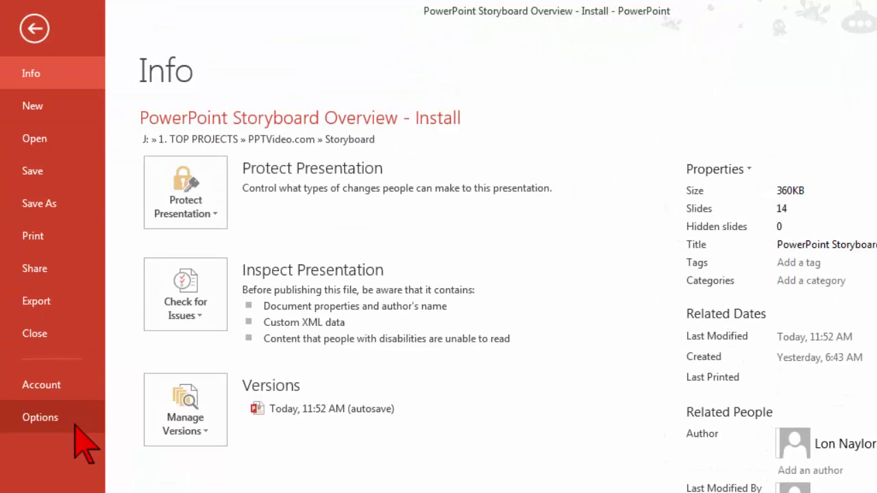
pyautogui.click(75, 424)
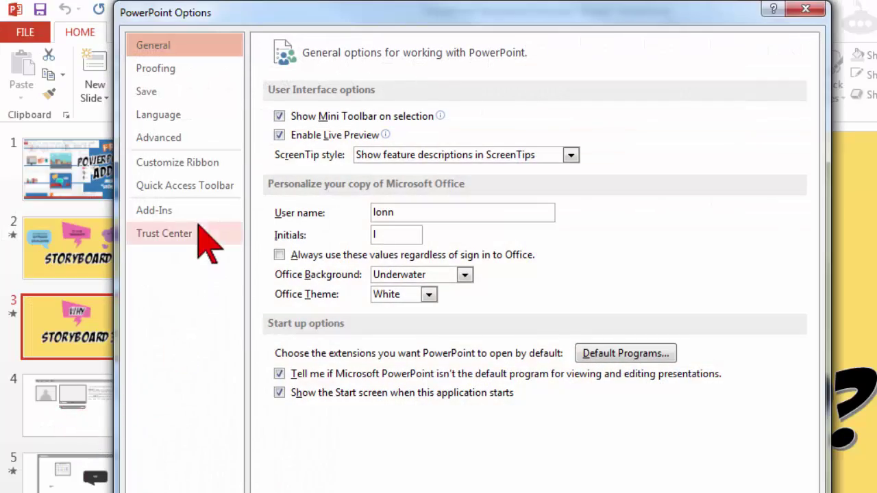
pyautogui.click(223, 163)
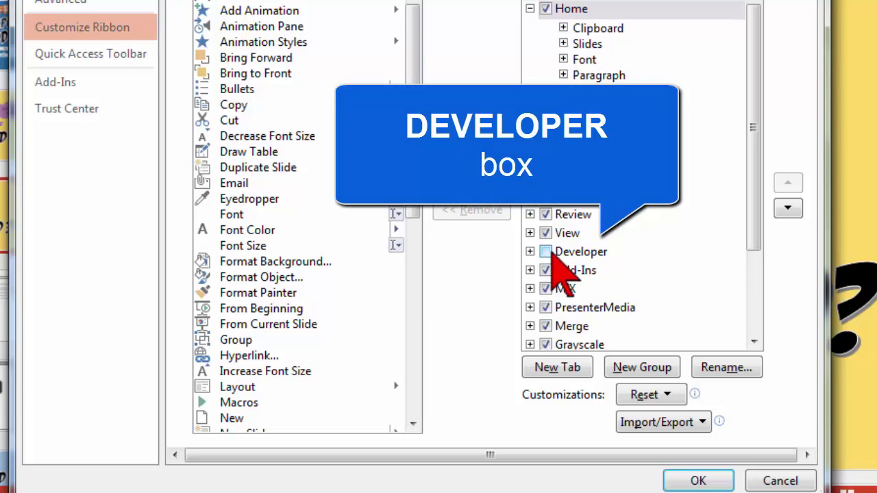
pyautogui.click(546, 252)
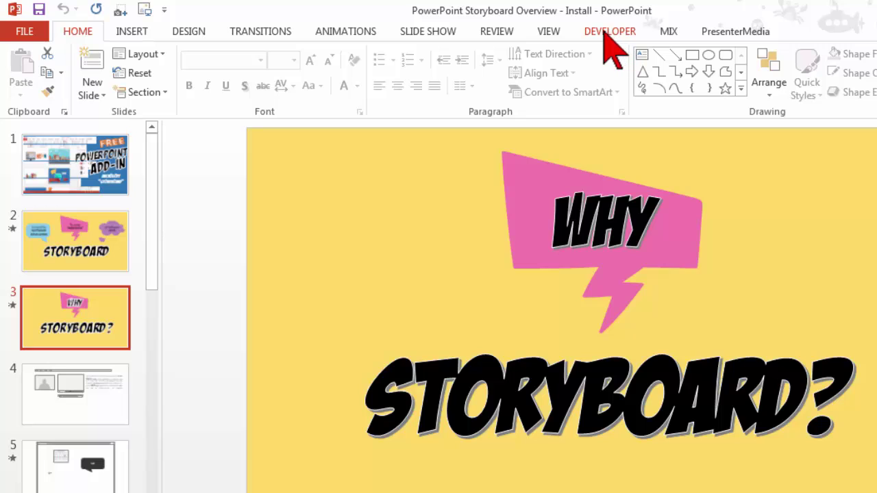
# - Enable the Team Foundation Add-in among the available COM add-ins
pyautogui.click(604, 34)
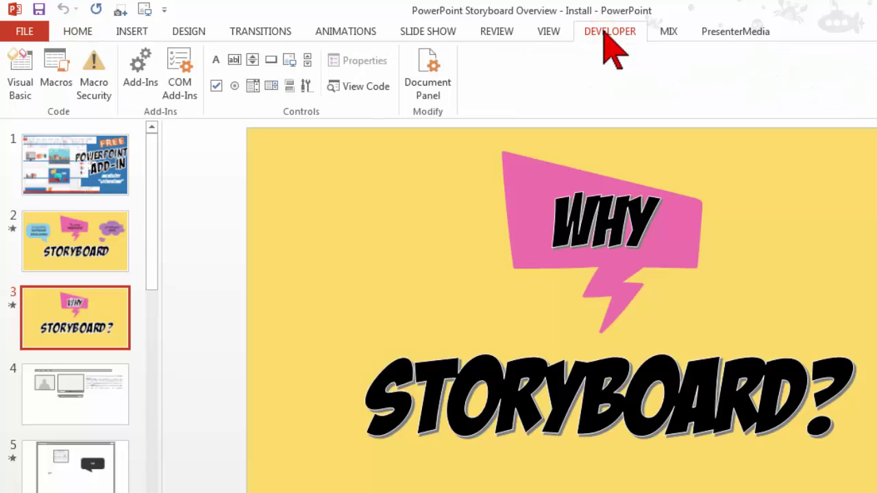
pyautogui.click(179, 103)
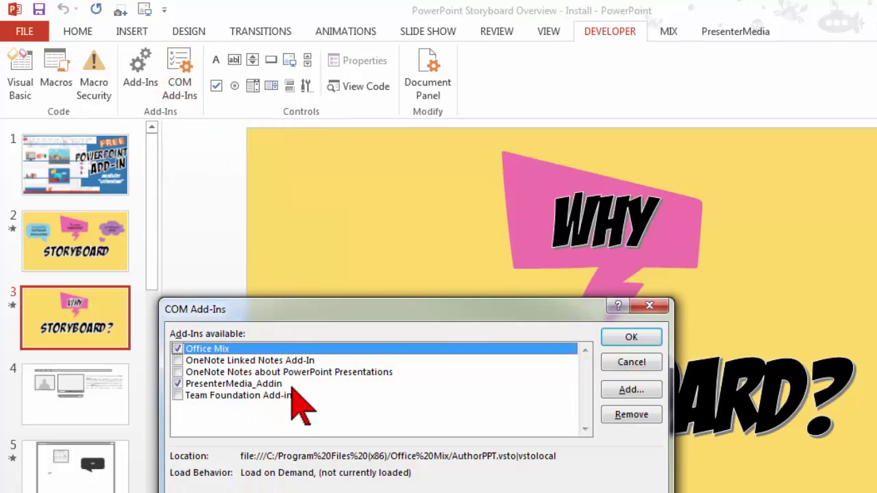
pyautogui.click(178, 396)
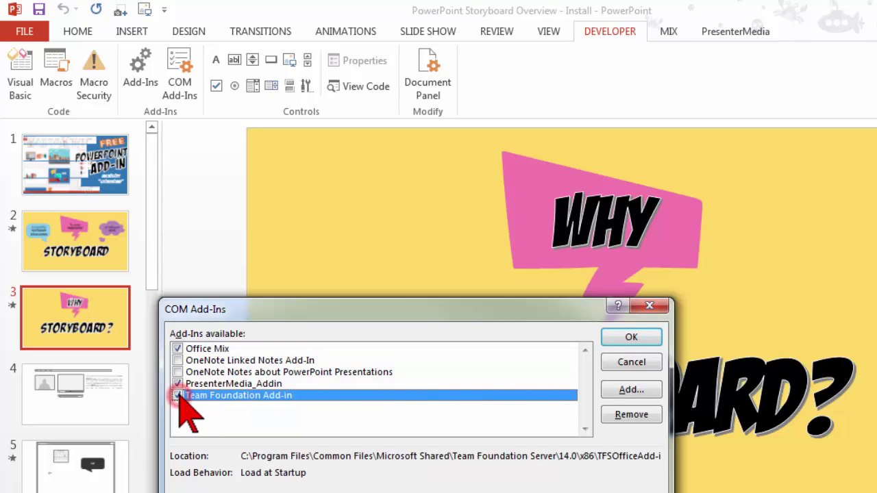
pyautogui.click(644, 338)
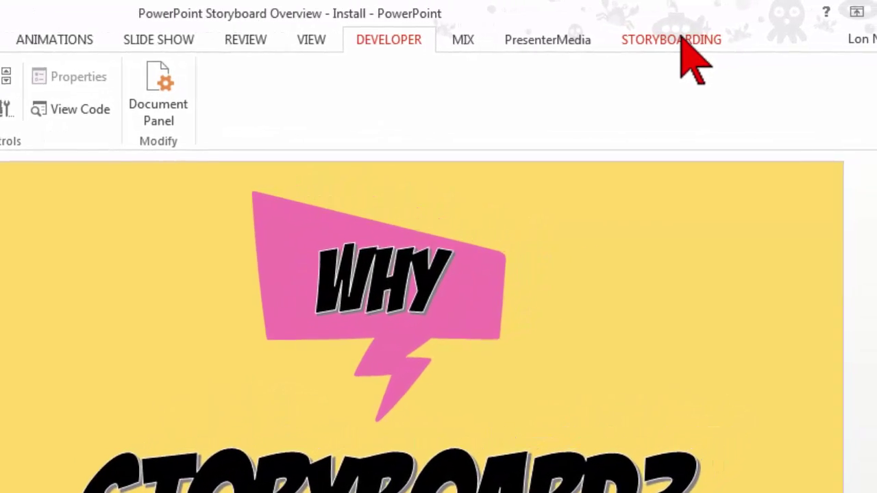
# - Show the Storyboard Shapes library and browse down to its Backgrounds category
pyautogui.click(678, 39)
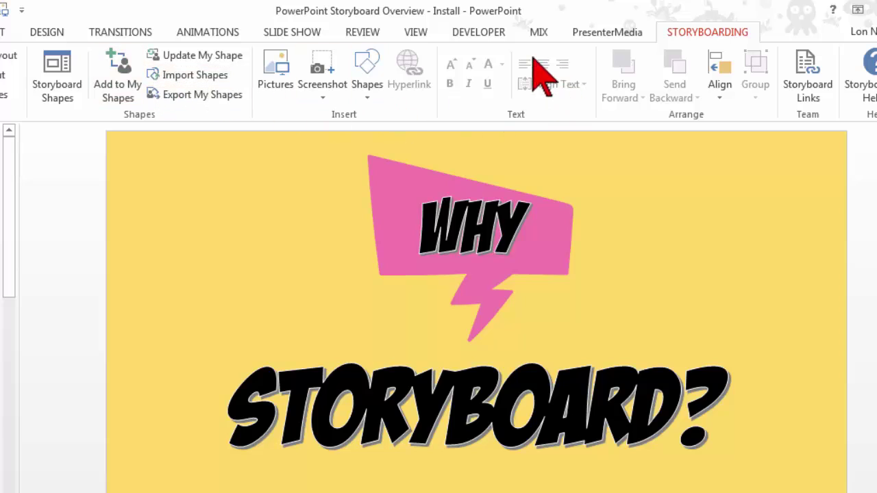
pyautogui.click(58, 92)
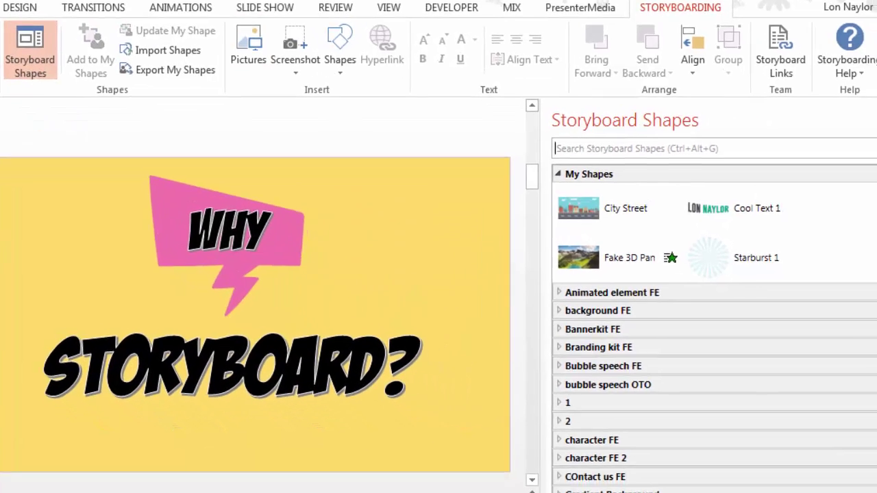
pyautogui.moveTo(876, 227); pyautogui.dragTo(876, 267)
pyautogui.moveTo(856, 192); pyautogui.dragTo(873, 251)
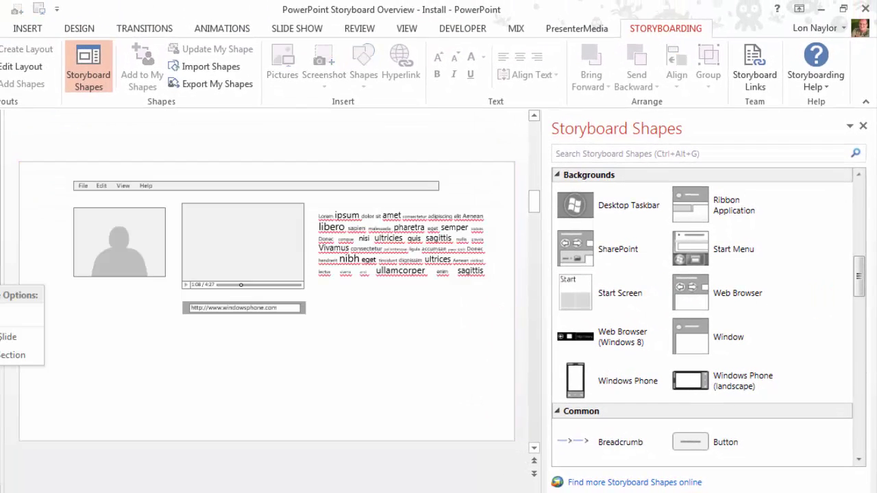
# - Add a new slide after slide 4 with a Web Browser background shape on it, scaled down slightly to fit within the slide
pyautogui.click(3, 338)
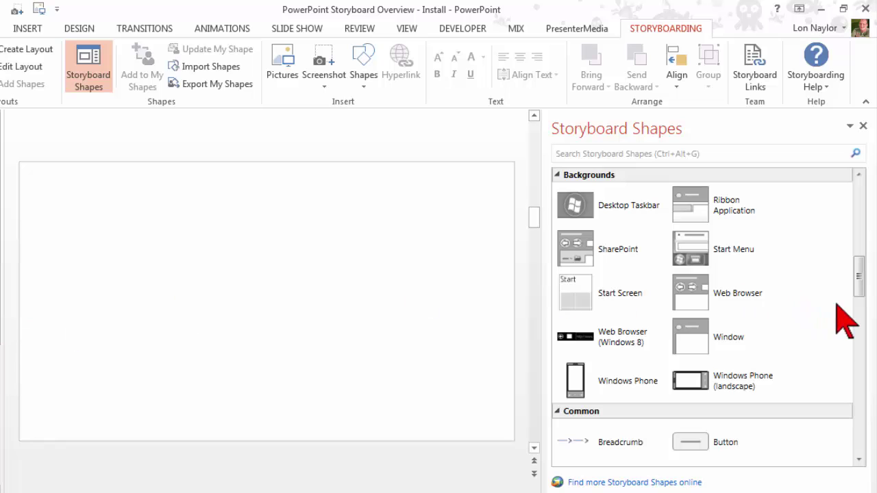
pyautogui.click(705, 297)
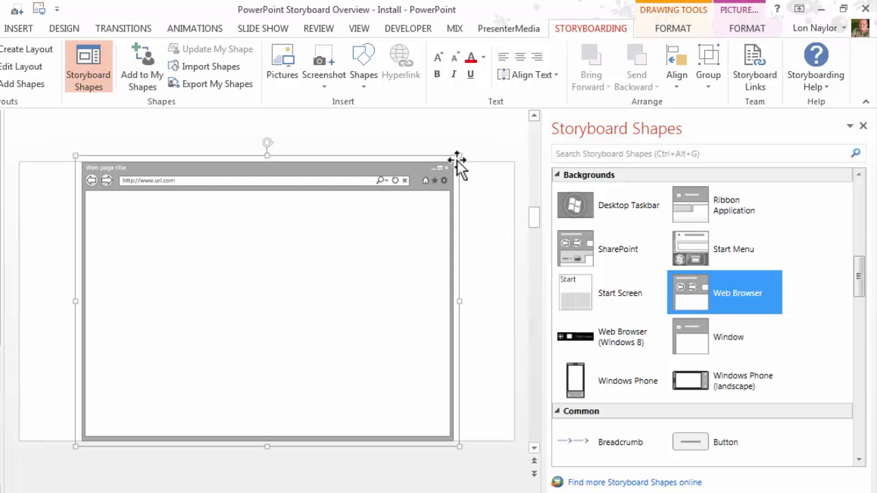
pyautogui.moveTo(459, 157); pyautogui.dragTo(434, 191)
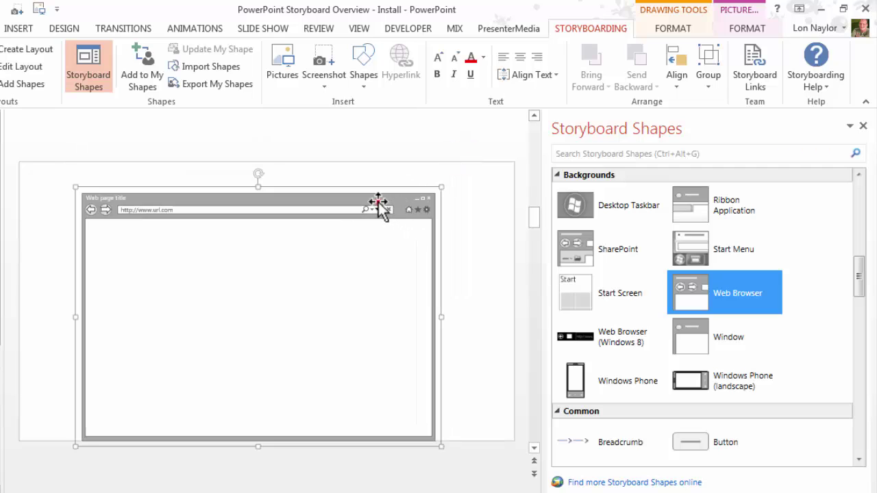
pyautogui.moveTo(379, 202); pyautogui.dragTo(382, 190)
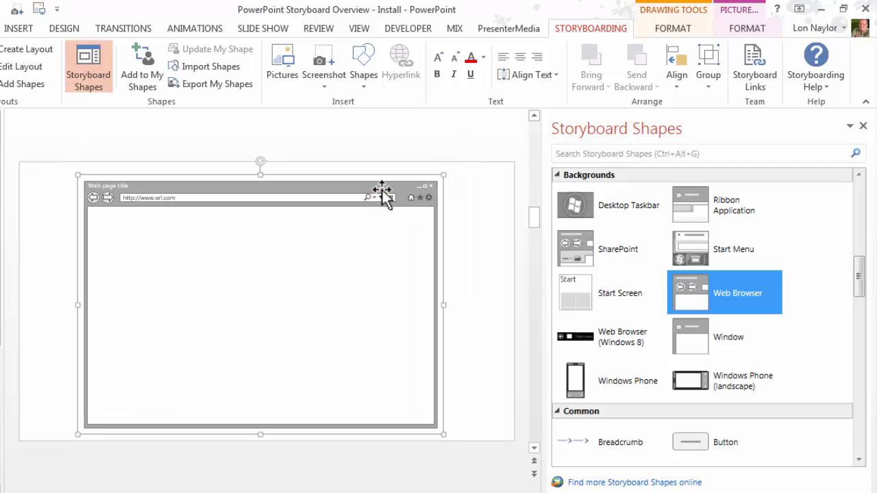
# - Close the shape library, insert a screen clipping of the pptvideo.com home page, and resize it to fit inside the browser shape
pyautogui.click(865, 130)
pyautogui.click(299, 163)
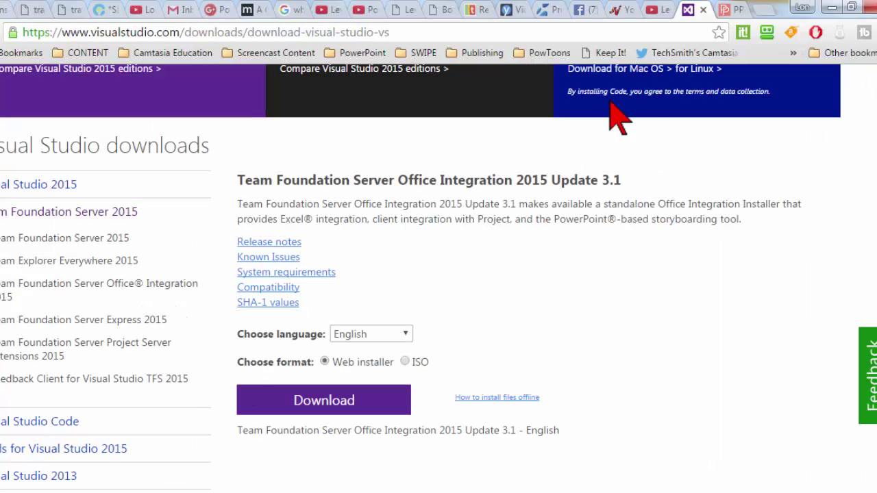
pyautogui.click(725, 10)
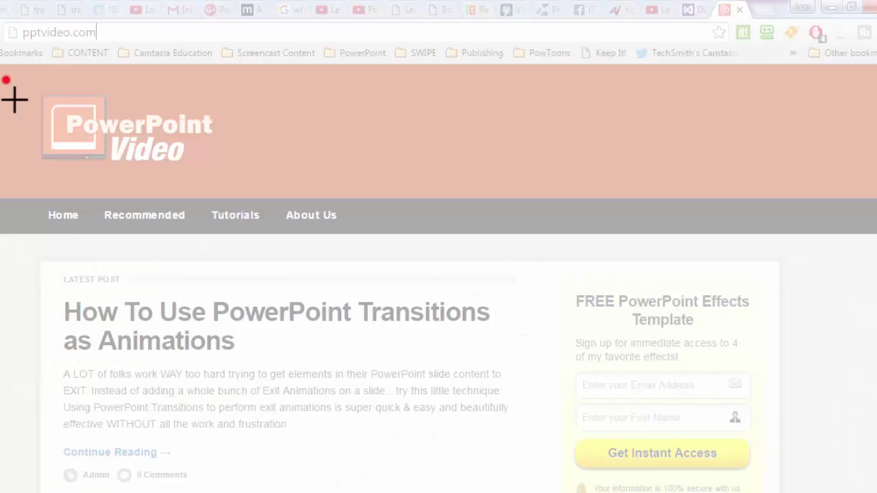
pyautogui.moveTo(10, 82); pyautogui.dragTo(792, 486)
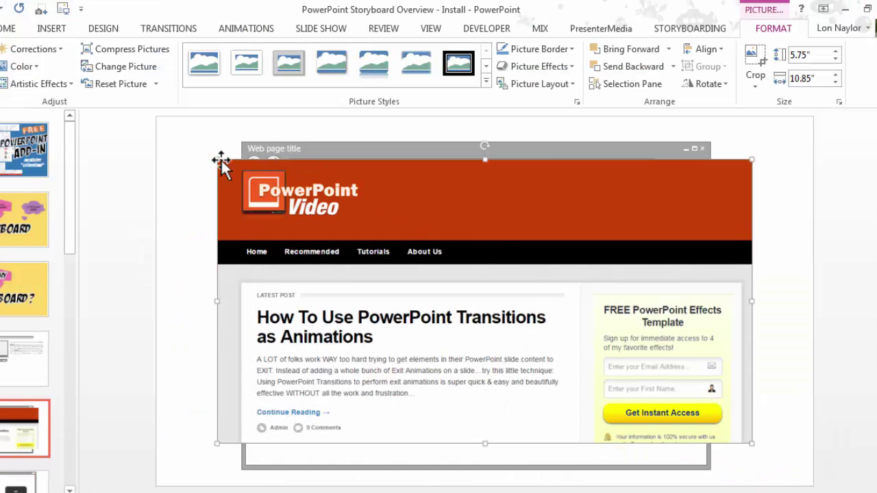
pyautogui.moveTo(216, 159); pyautogui.dragTo(248, 176)
pyautogui.moveTo(753, 444); pyautogui.dragTo(705, 311)
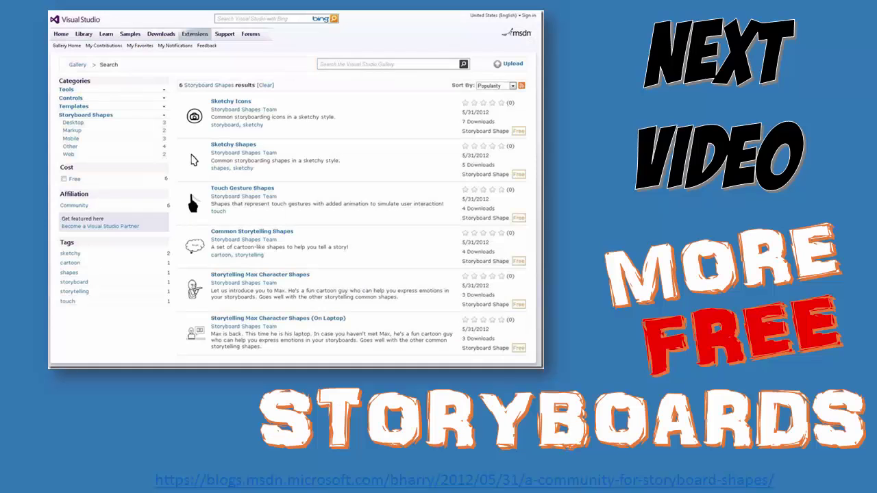